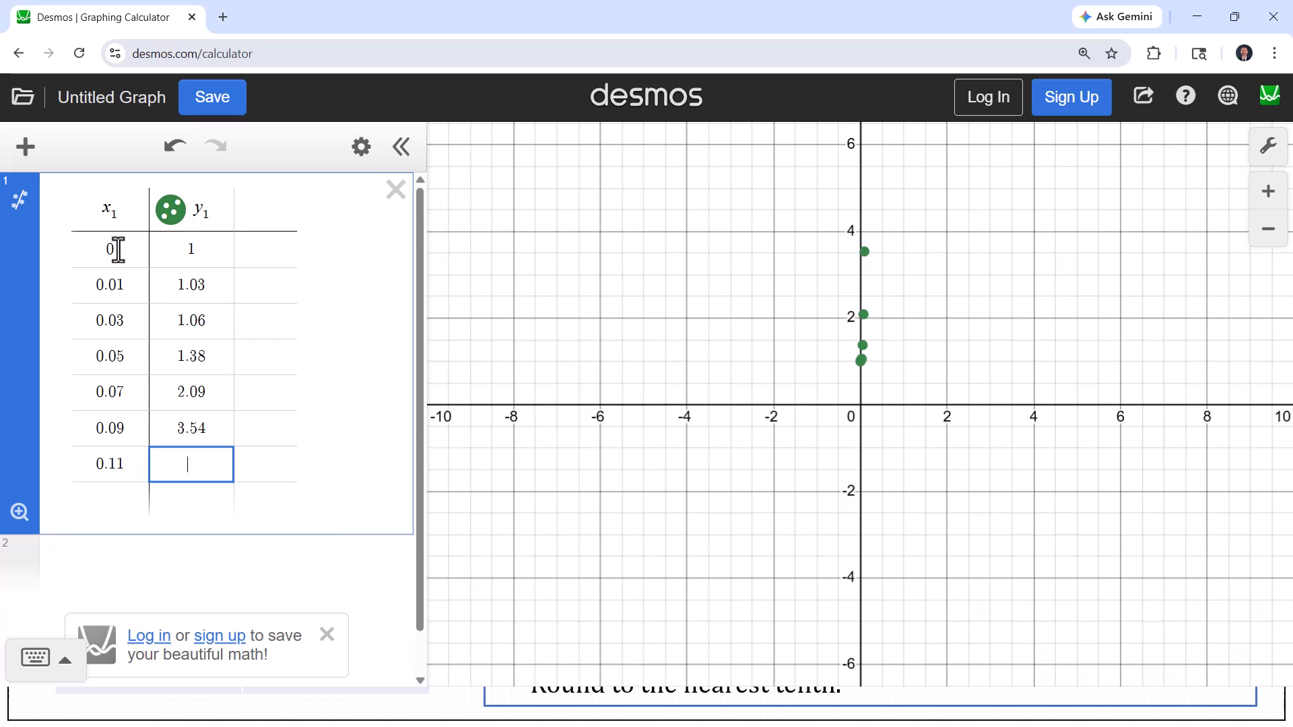
# Continue filling the table: y 6.41 at x 0.11, then rows 0.13 → 12.6 and 0.15 → 22.1
pyautogui.write('6.41')
pyautogui.press('Return')
pyautogui.write('0.13')
pyautogui.press('Tab')
pyautogui.write('12.6')
pyautogui.press('Return')
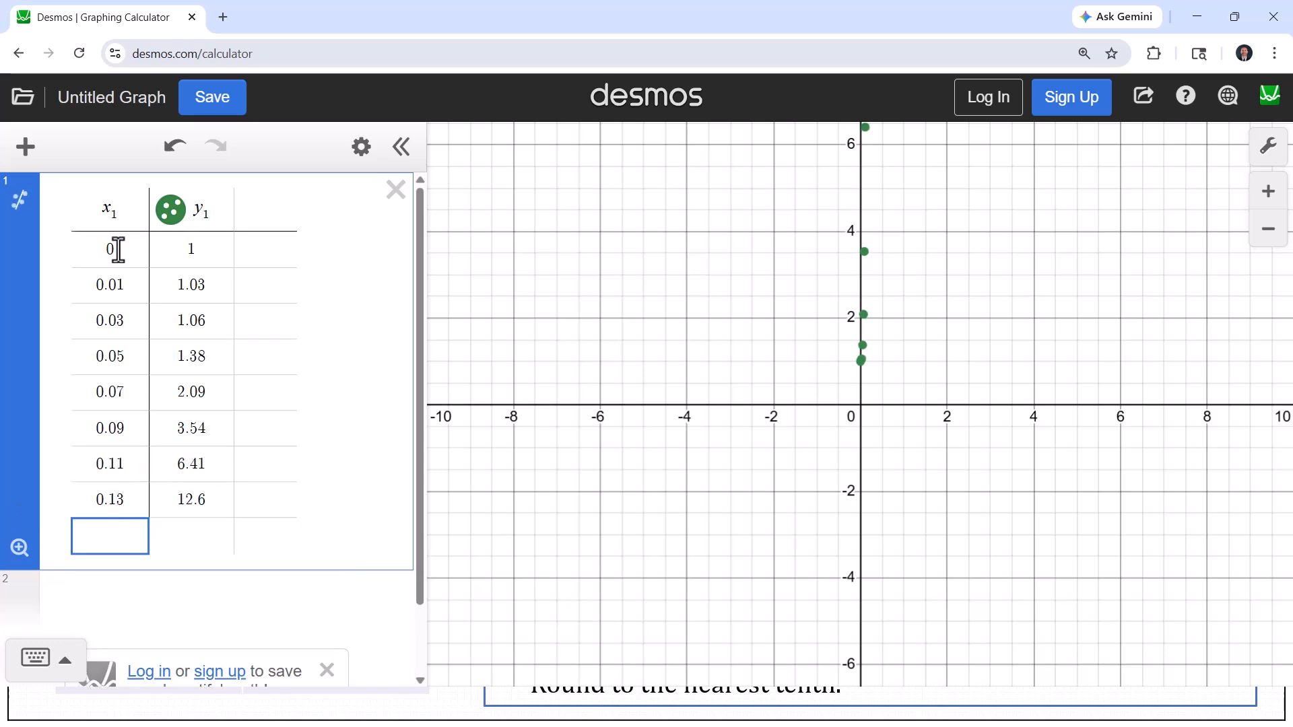
pyautogui.write('0.15')
# Add table rows 0.17 → 39.05, 0.19 → 65.32 and 0.21 → 99.78
pyautogui.press('Tab')
pyautogui.write('22.1')
pyautogui.press('Return')
pyautogui.write('0.17')
pyautogui.press('Tab')
pyautogui.write('39.05')
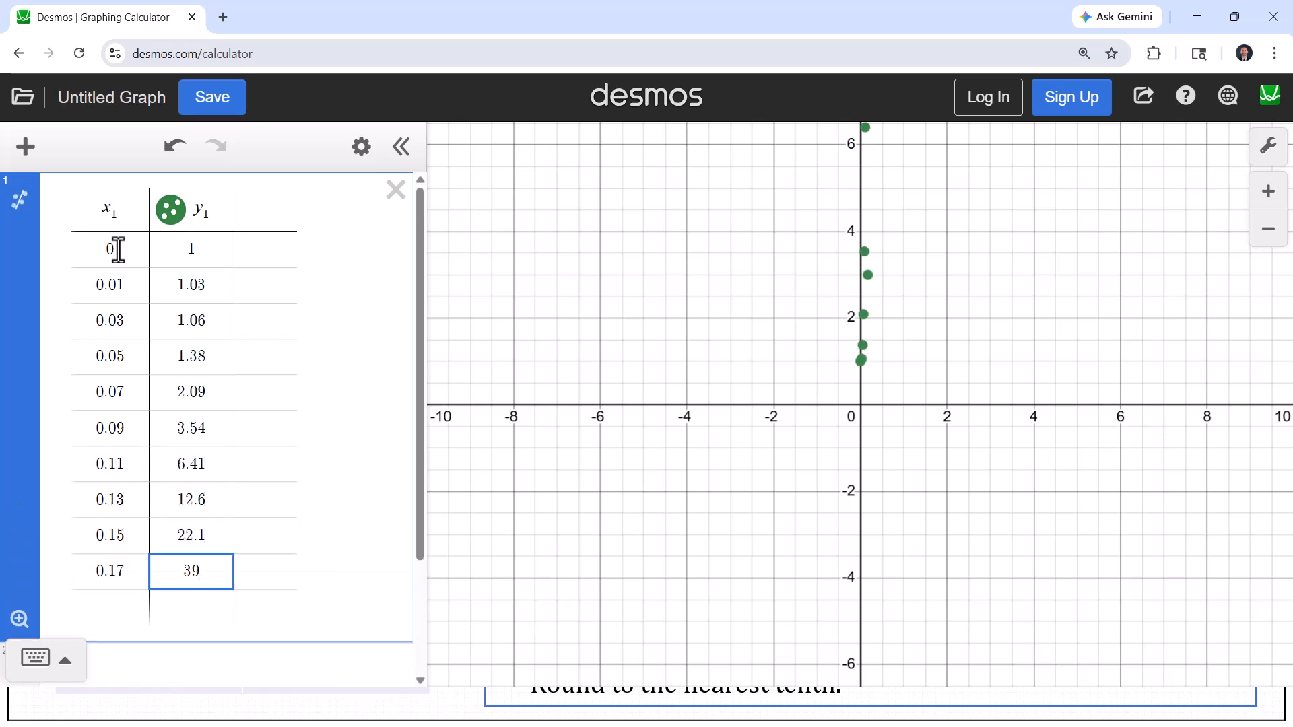
pyautogui.press('Return')
pyautogui.write('0.19')
pyautogui.press('Tab')
pyautogui.write('65.32')
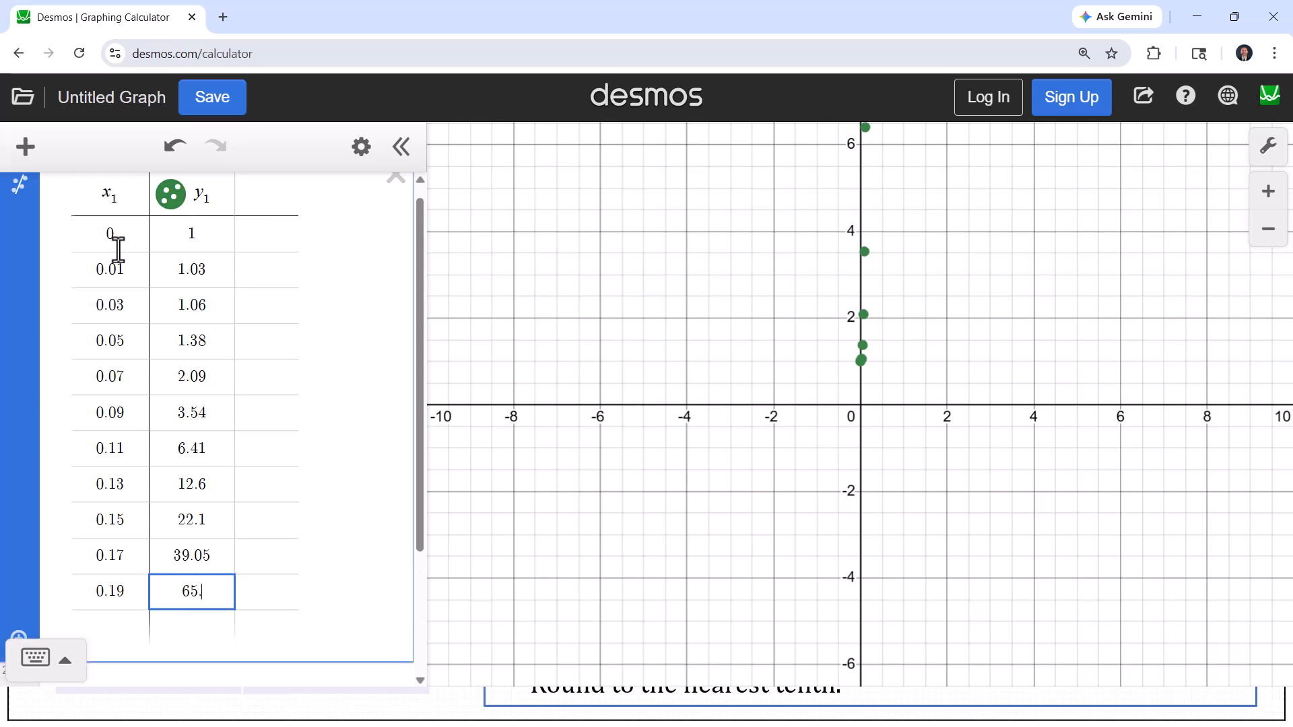
pyautogui.press('Return')
pyautogui.write('0.21')
pyautogui.press('Tab')
pyautogui.write('99.78')
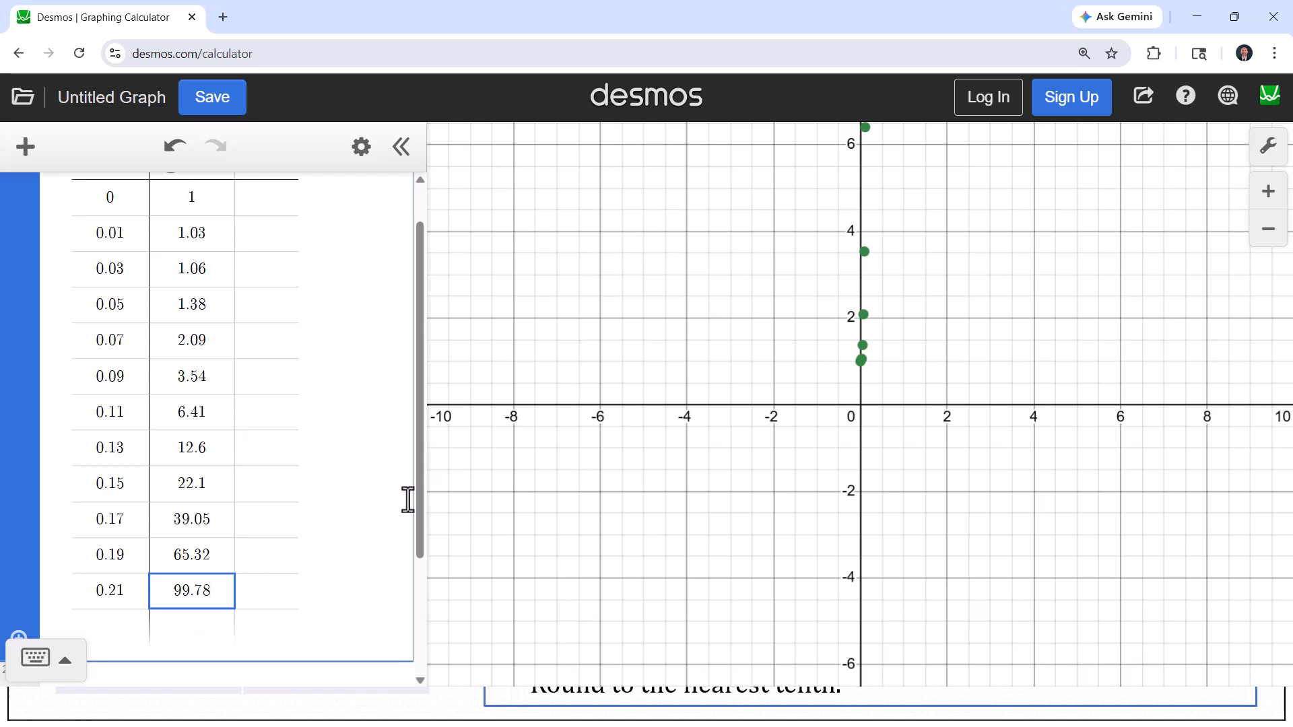
# Fit the graph to the data and add an Exponential Regression for the table
pyautogui.moveTo(417, 490); pyautogui.dragTo(416, 529)
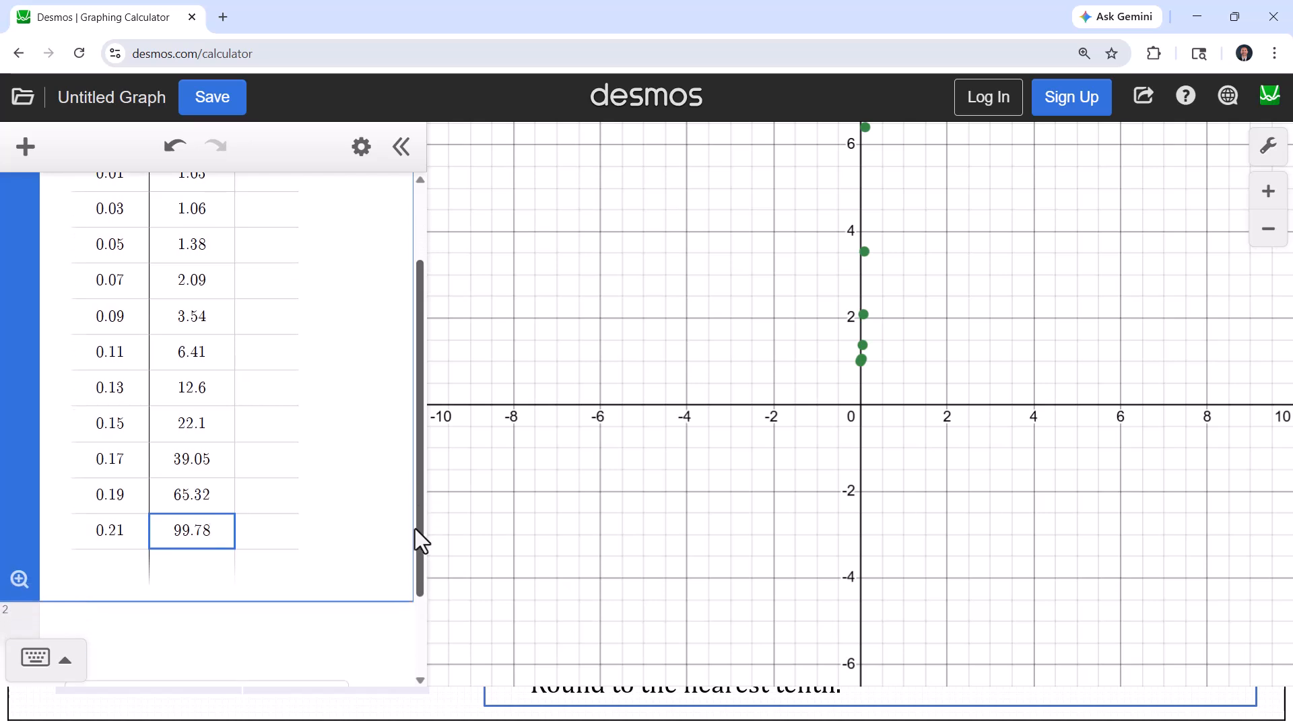
pyautogui.click(20, 583)
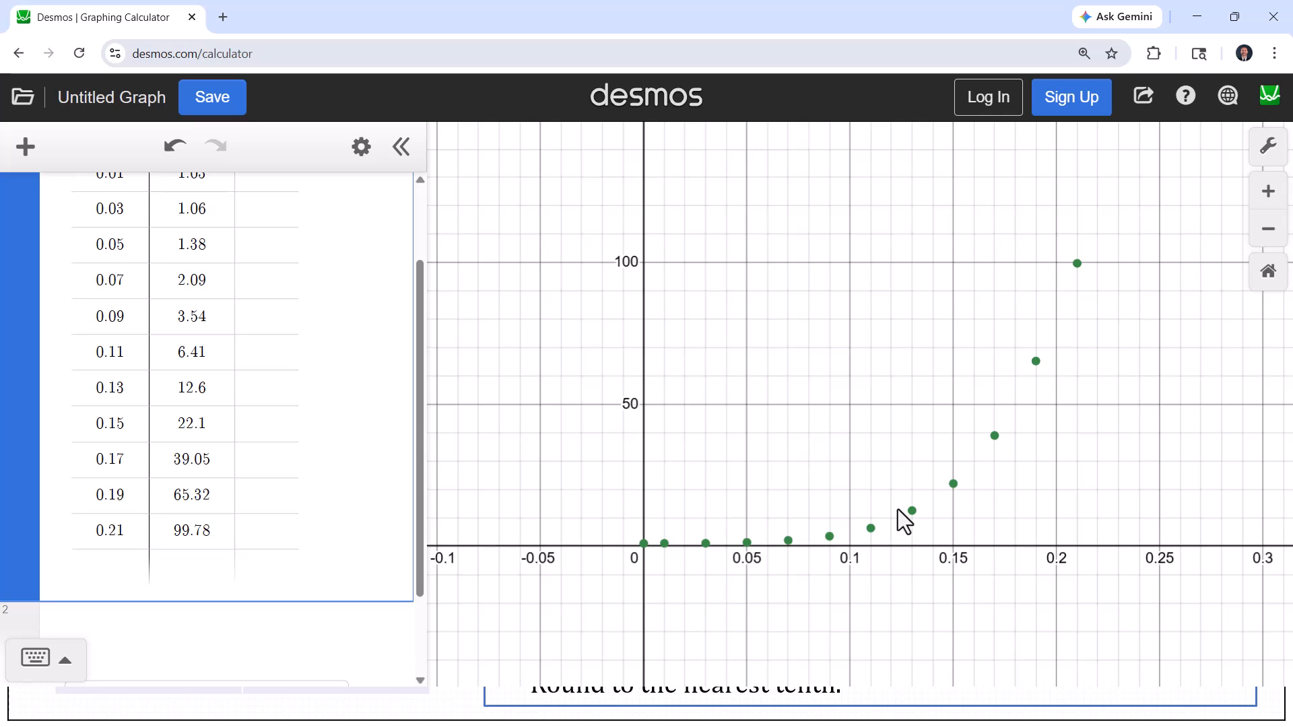
pyautogui.moveTo(421, 482); pyautogui.dragTo(421, 312)
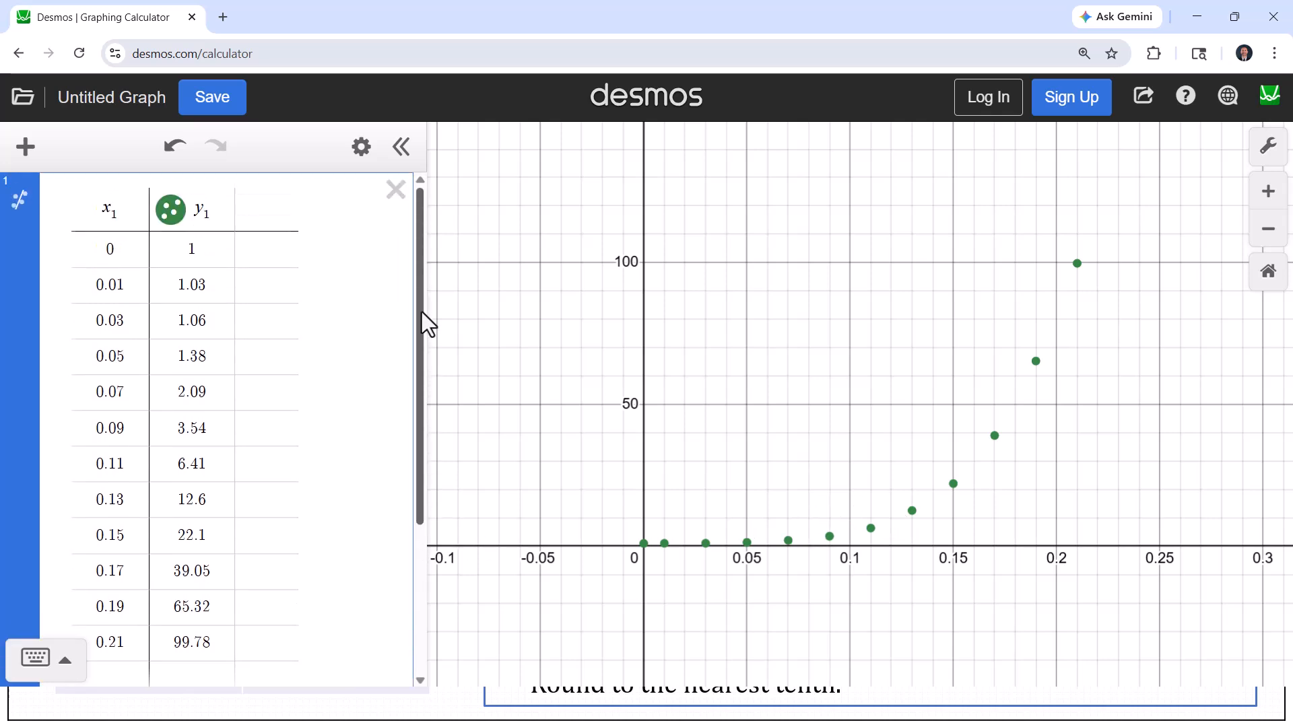
pyautogui.click(21, 200)
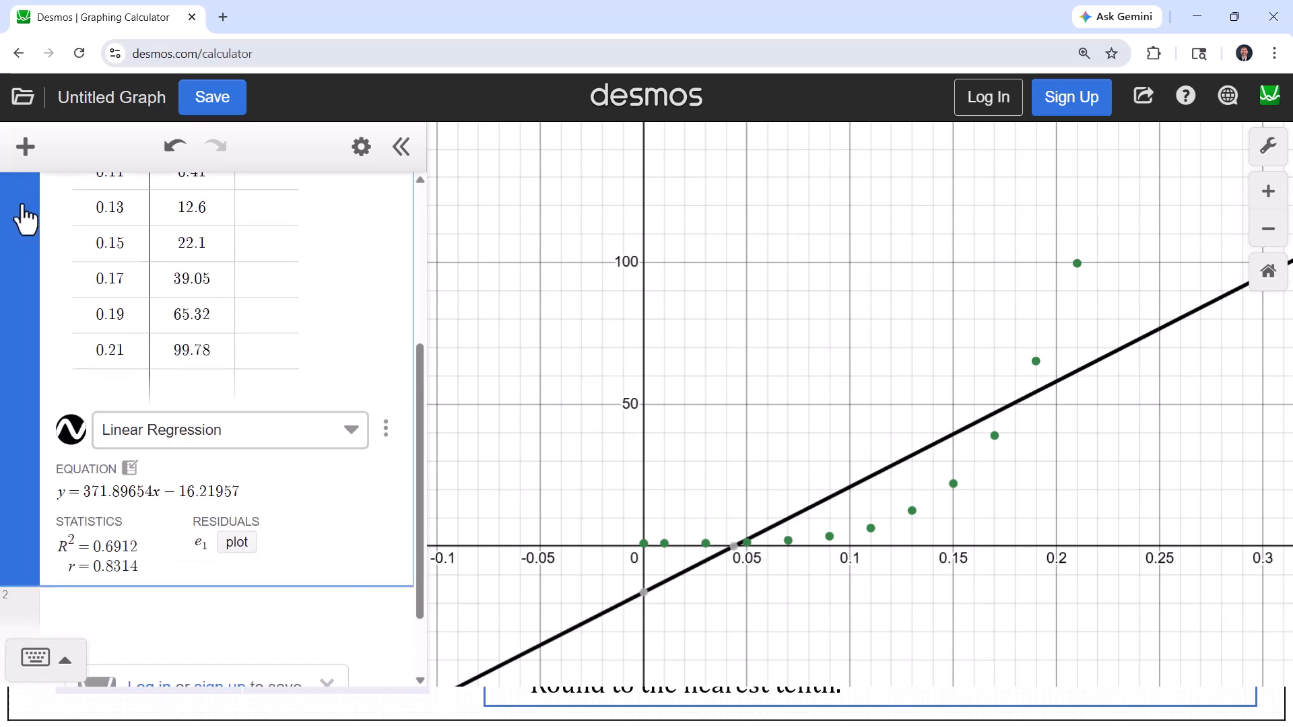
pyautogui.click(209, 442)
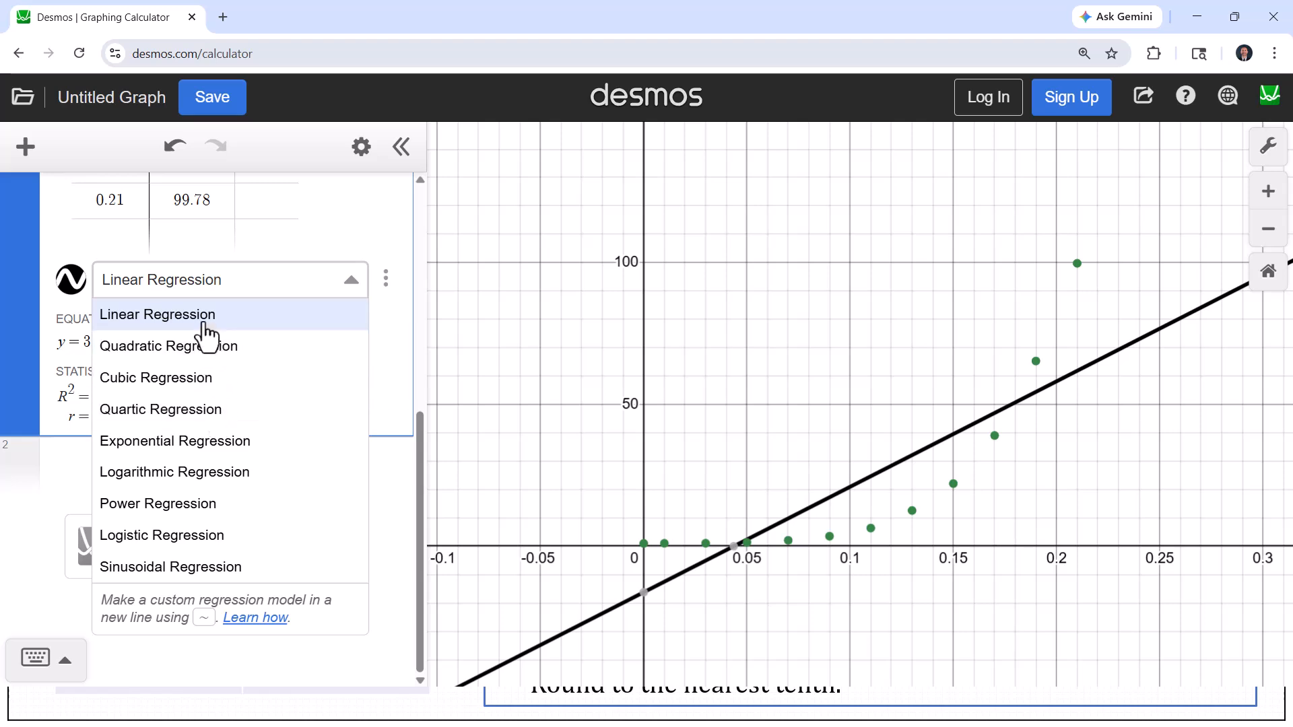
pyautogui.click(190, 441)
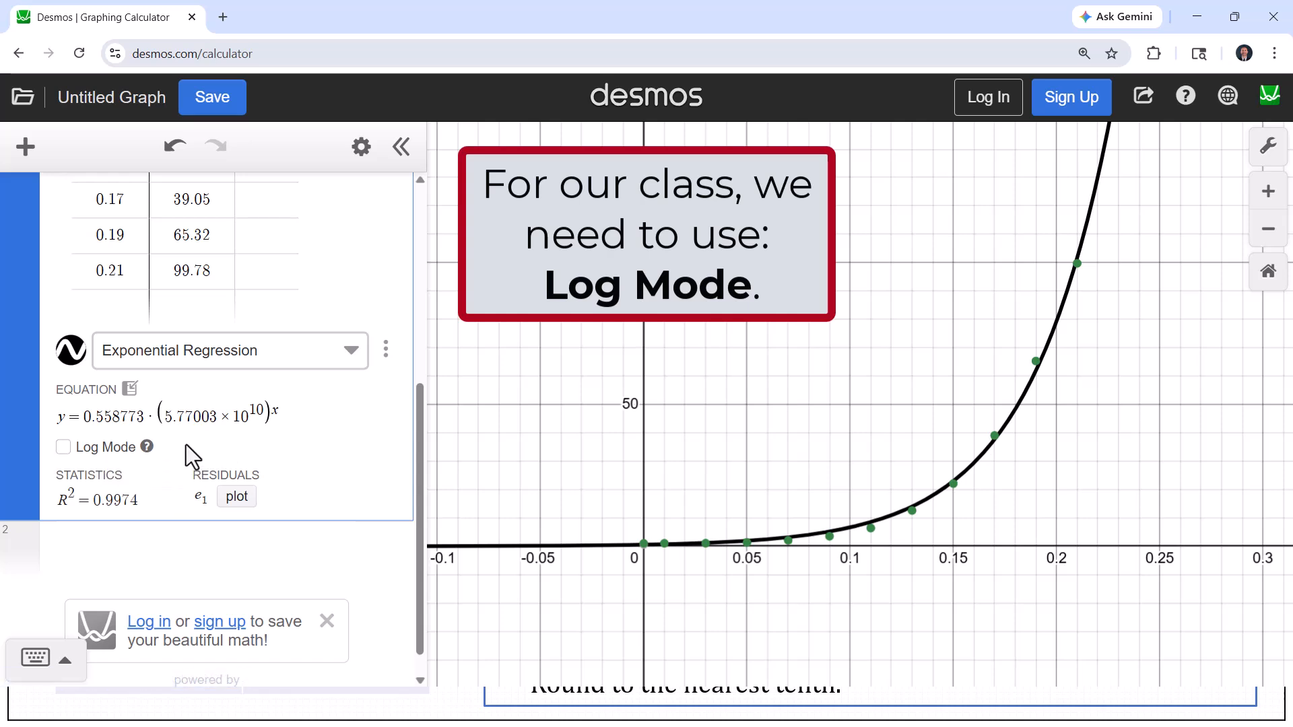
# Toggle Log Mode on the exponential regression to compare both fits, finishing with it turned on
pyautogui.click(65, 448)
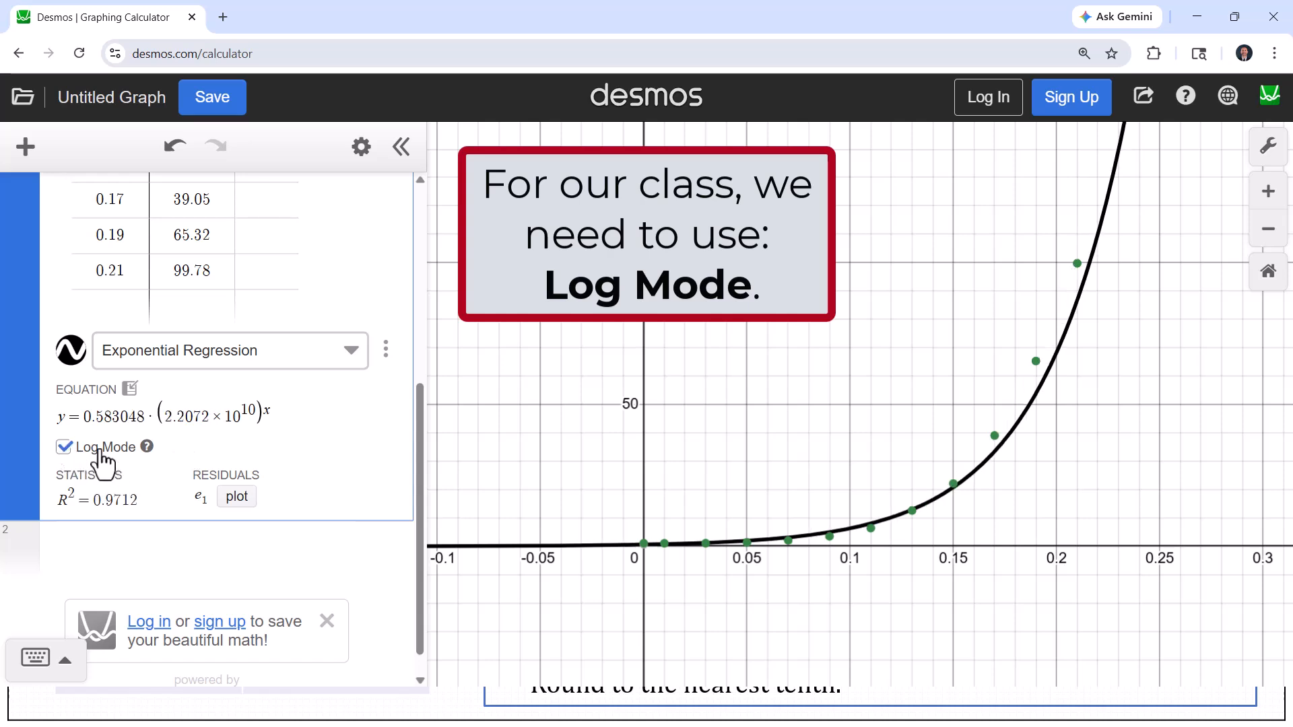
pyautogui.click(64, 447)
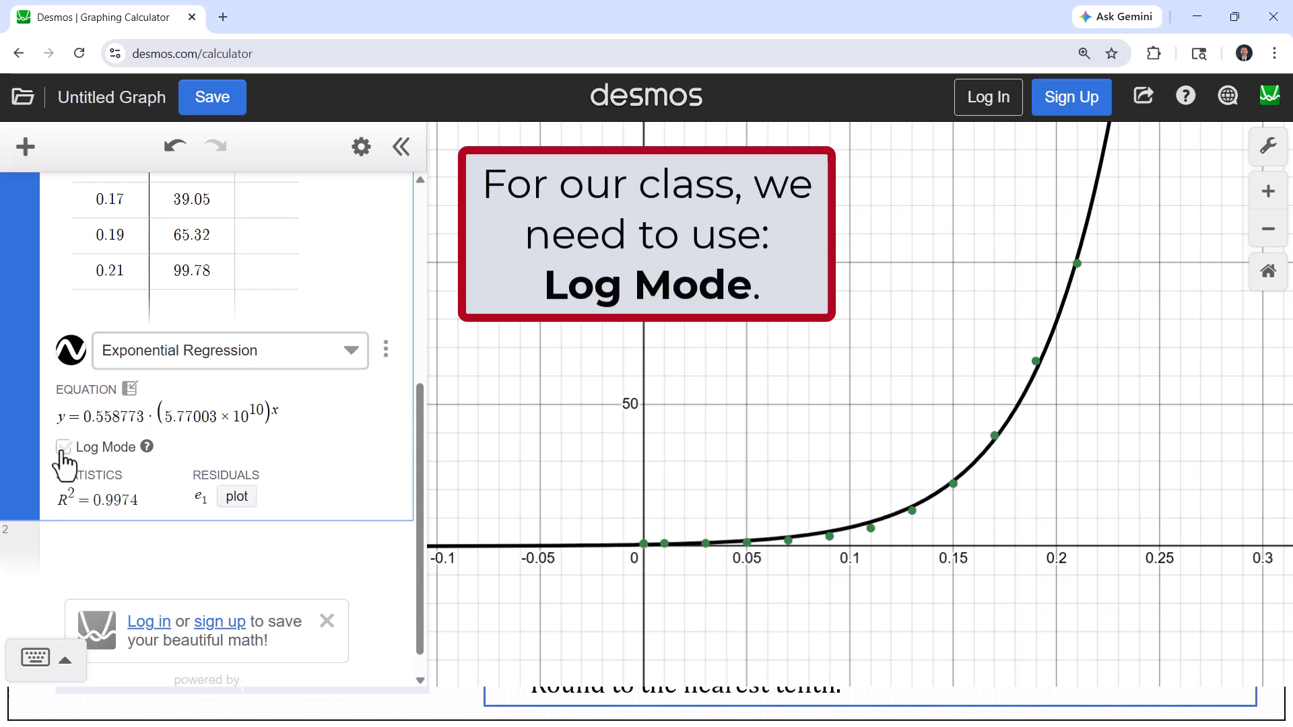
pyautogui.click(64, 447)
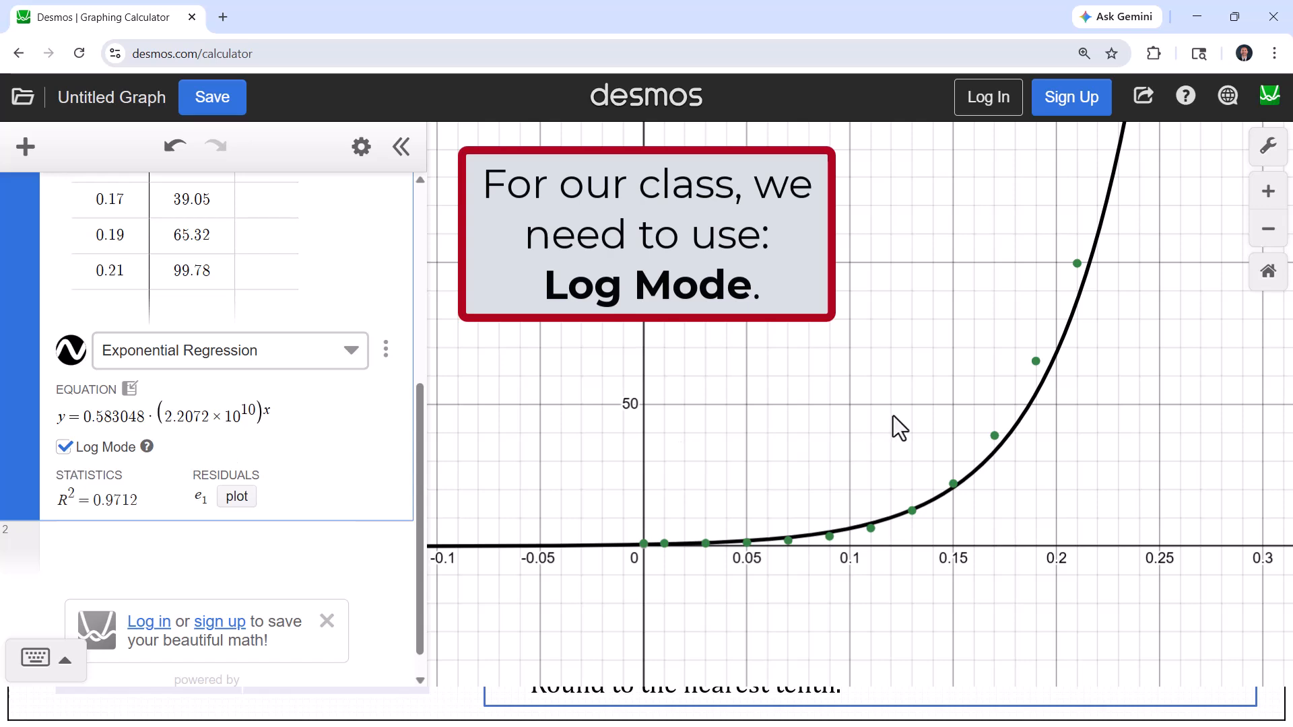
pyautogui.click(64, 447)
pyautogui.click(64, 447)
pyautogui.click(64, 447)
pyautogui.click(64, 447)
# In a new expression line, enter the custom regression y1 ~ a·b^x1
pyautogui.click(137, 555)
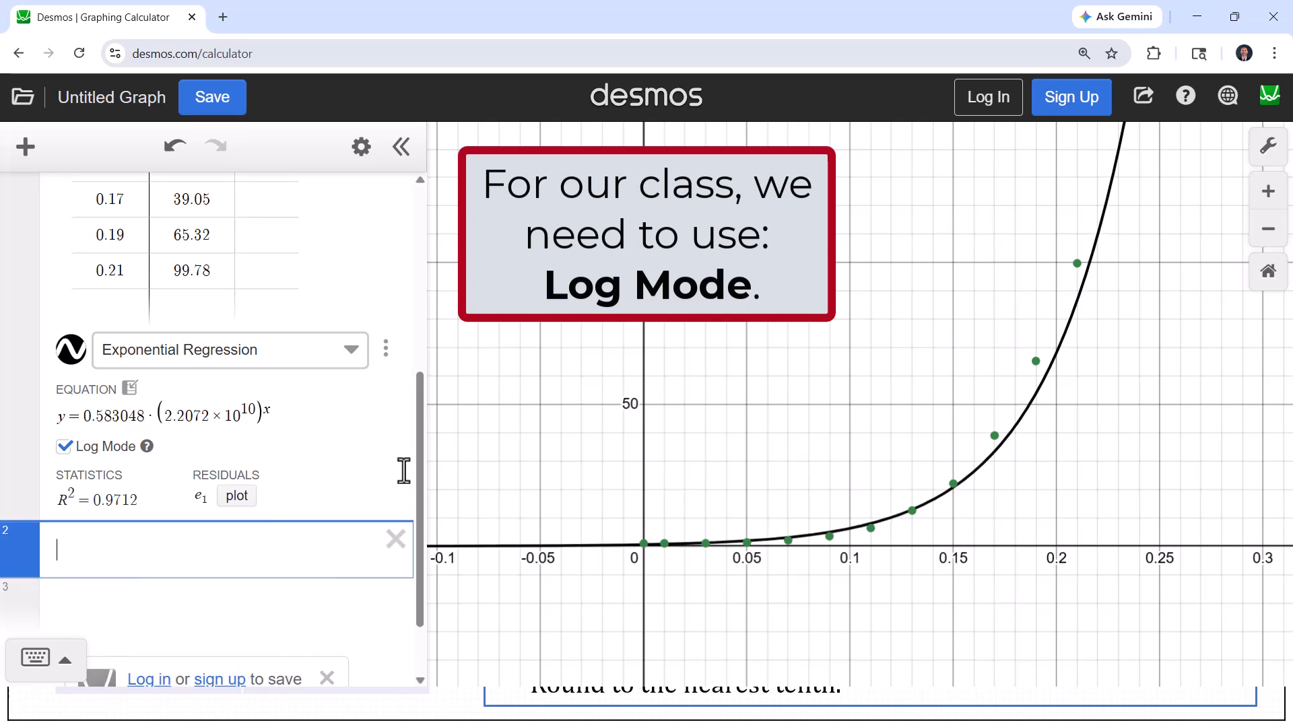
pyautogui.moveTo(417, 450); pyautogui.dragTo(446, 471)
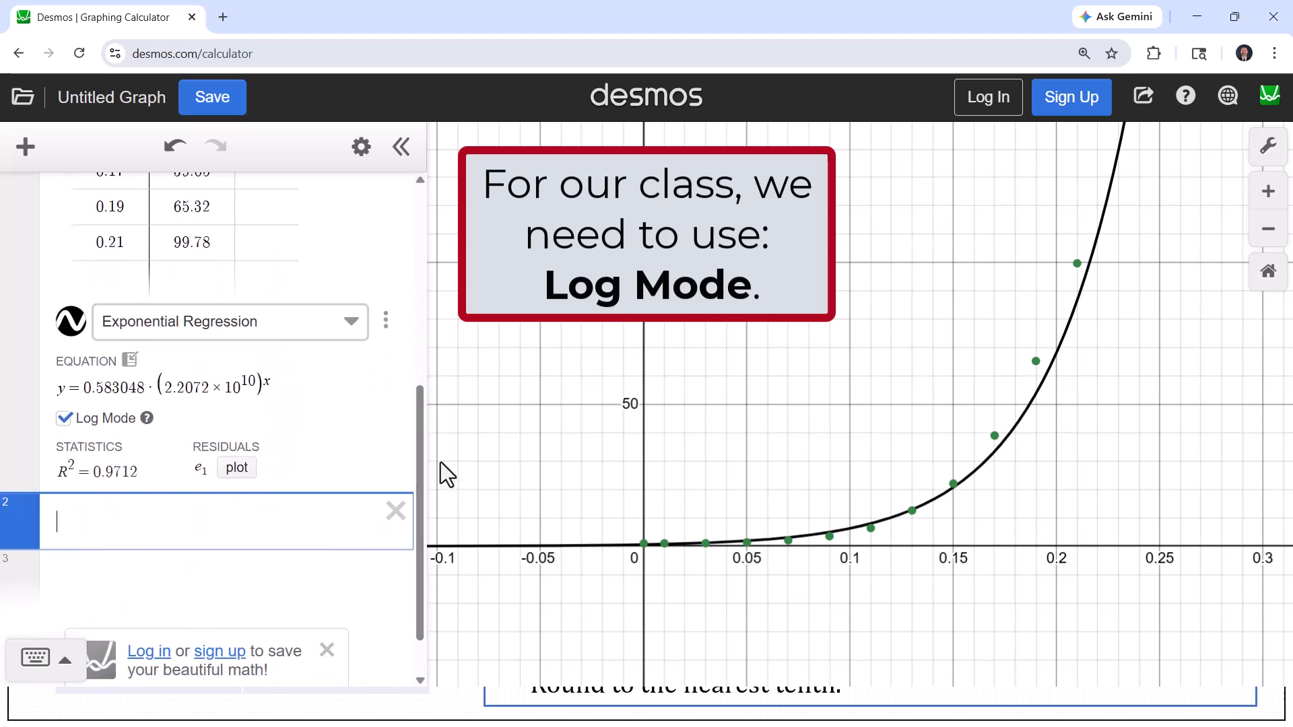
pyautogui.write('y1')
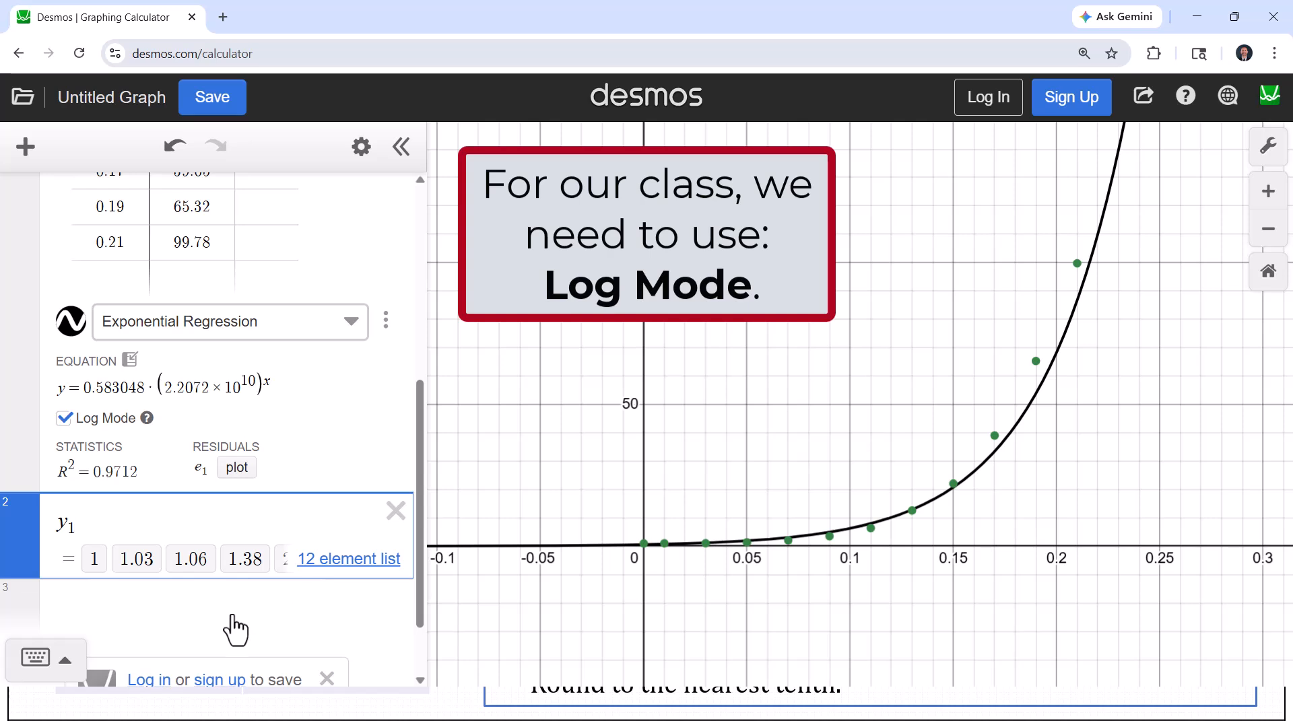
pyautogui.click(37, 663)
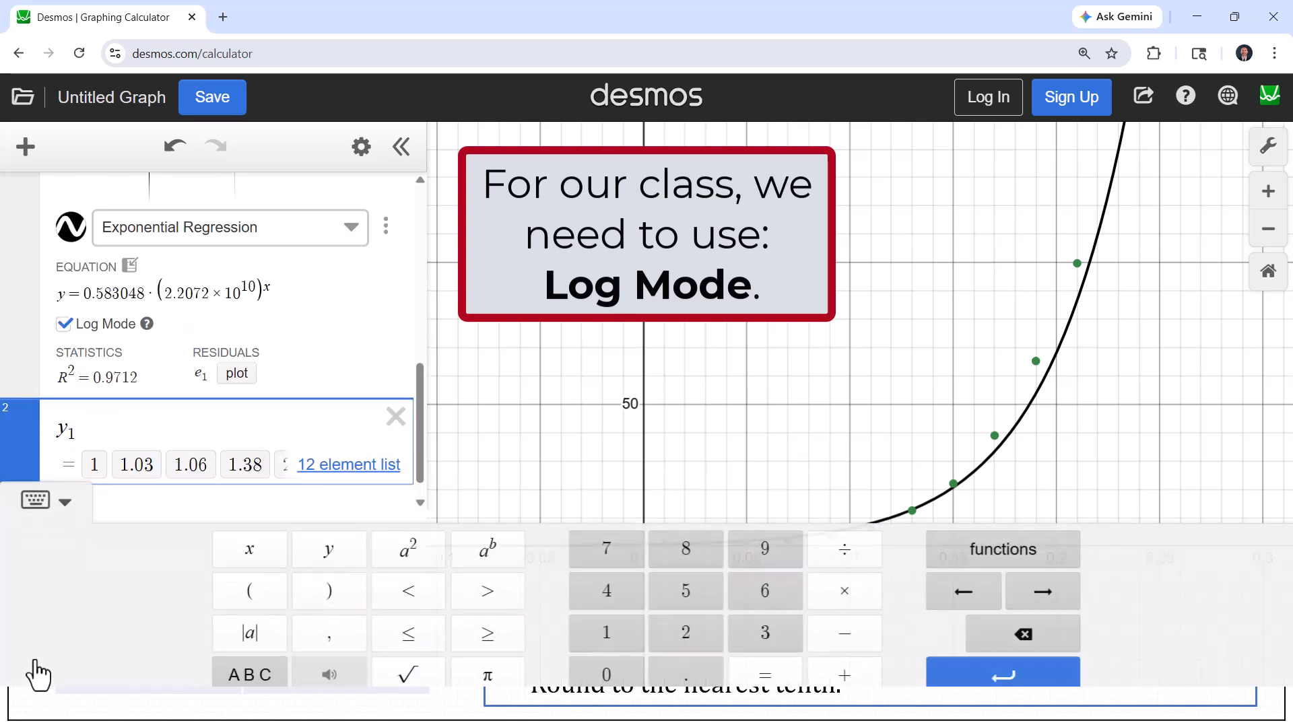
pyautogui.click(266, 677)
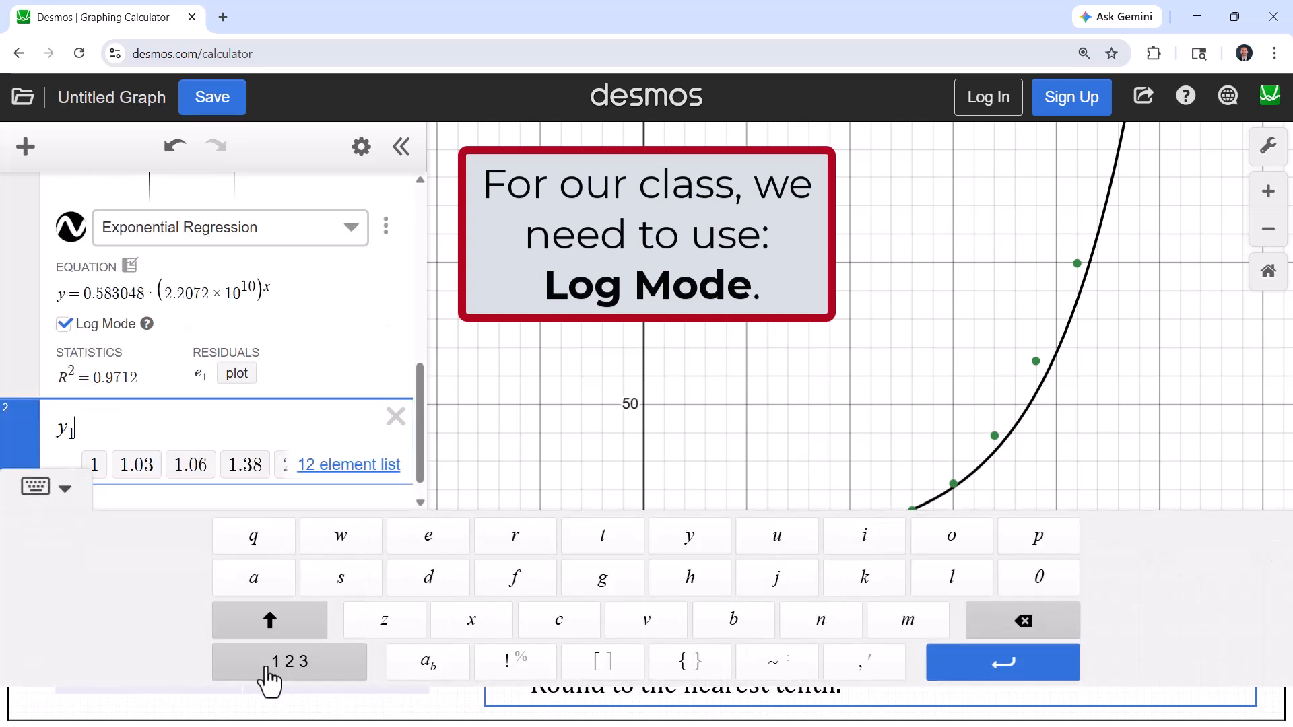
pyautogui.click(778, 672)
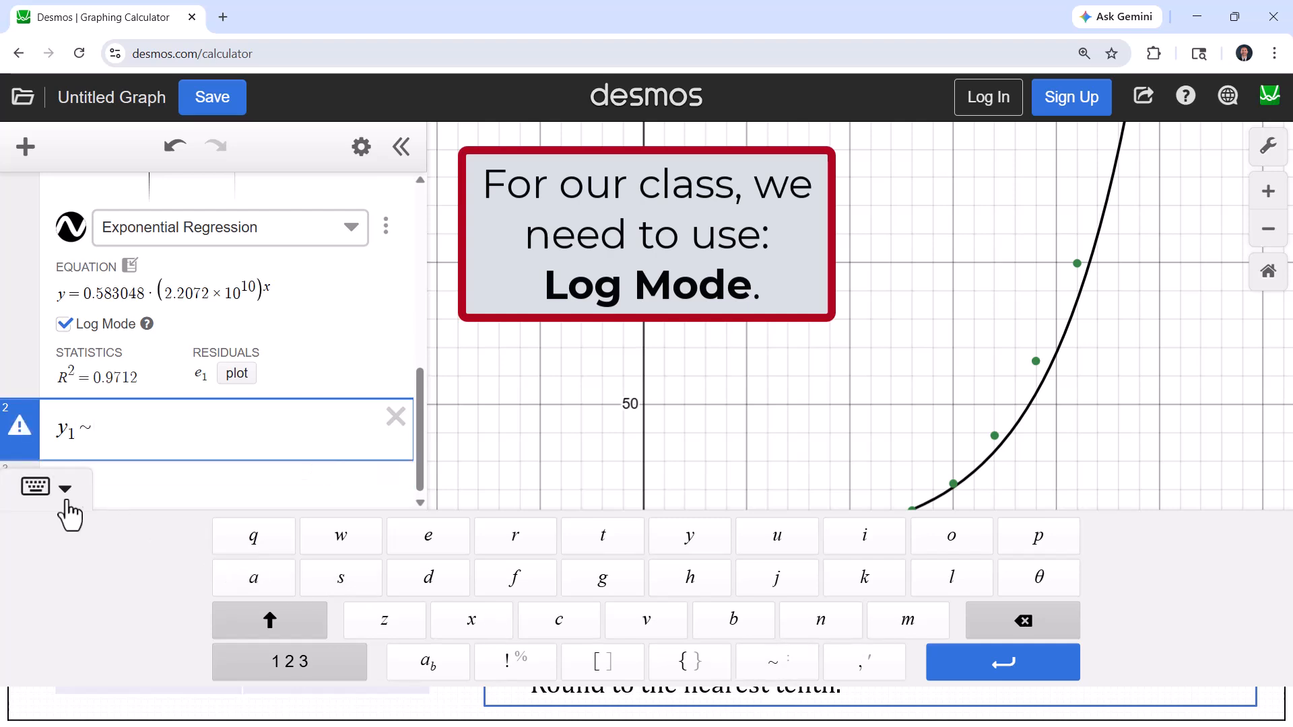
pyautogui.click(35, 486)
pyautogui.write('a*')
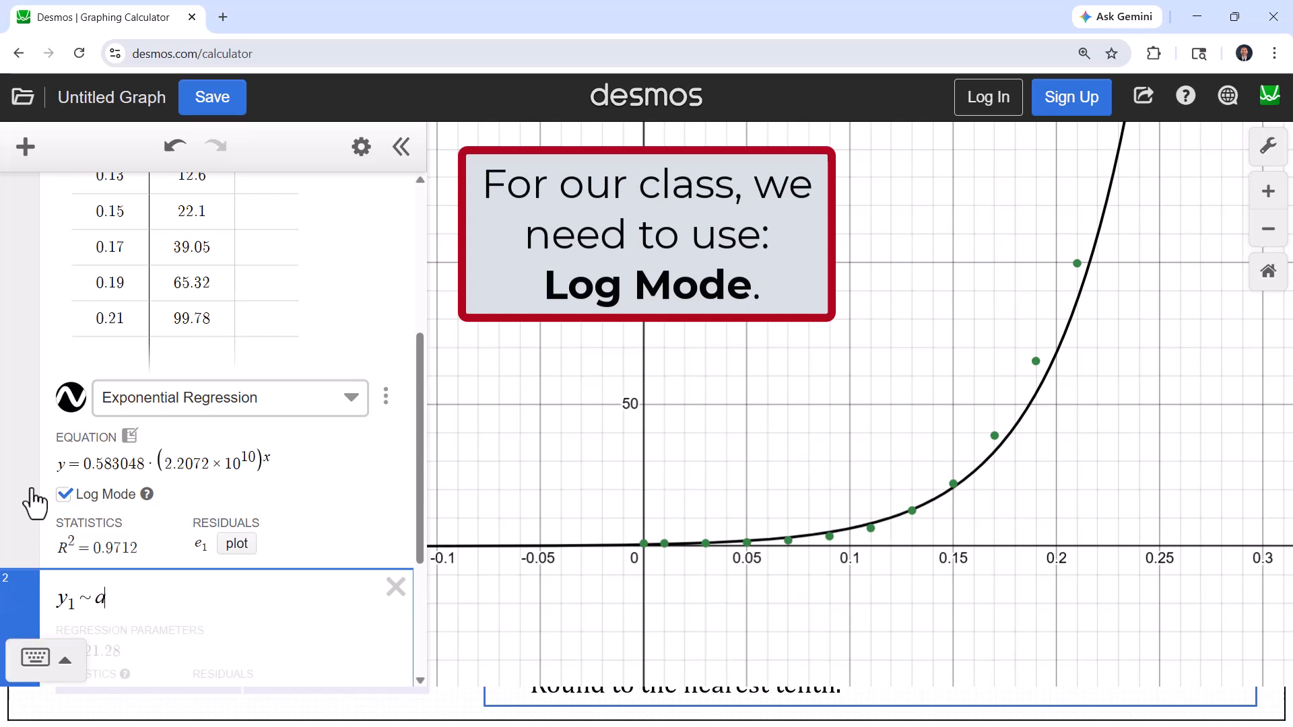
pyautogui.write('b')
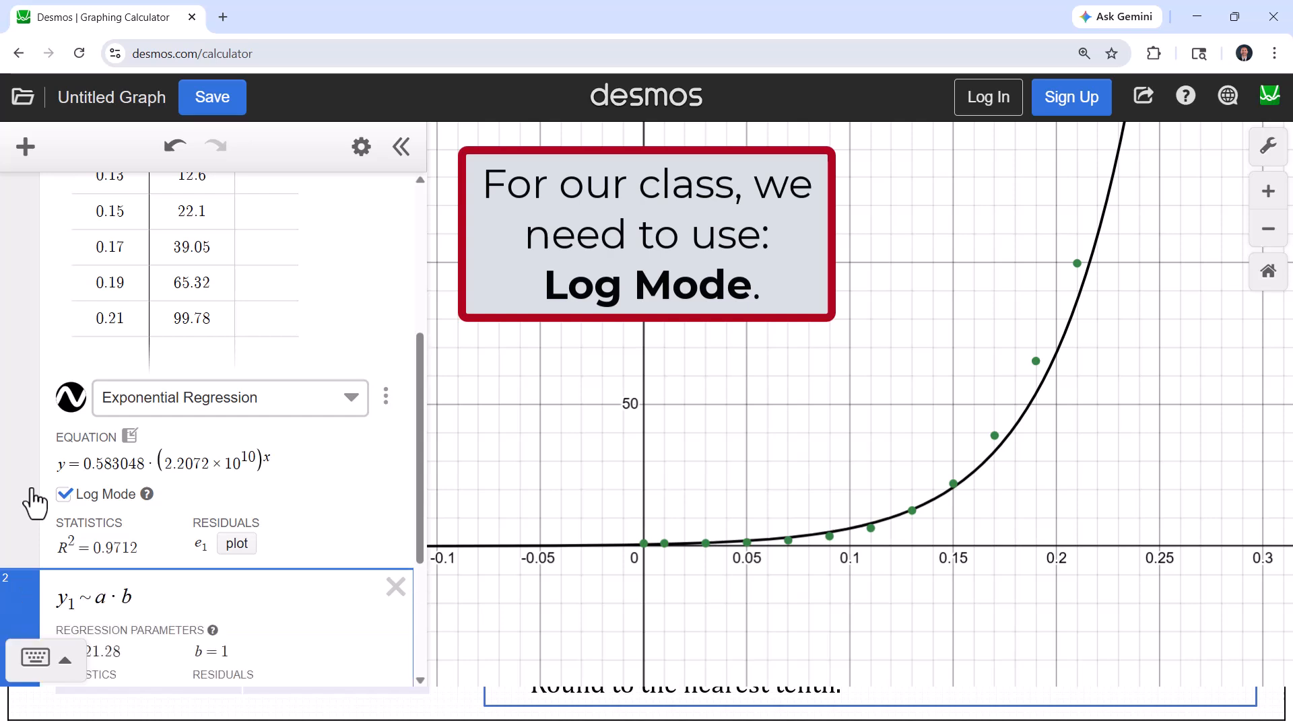
pyautogui.write('^x1')
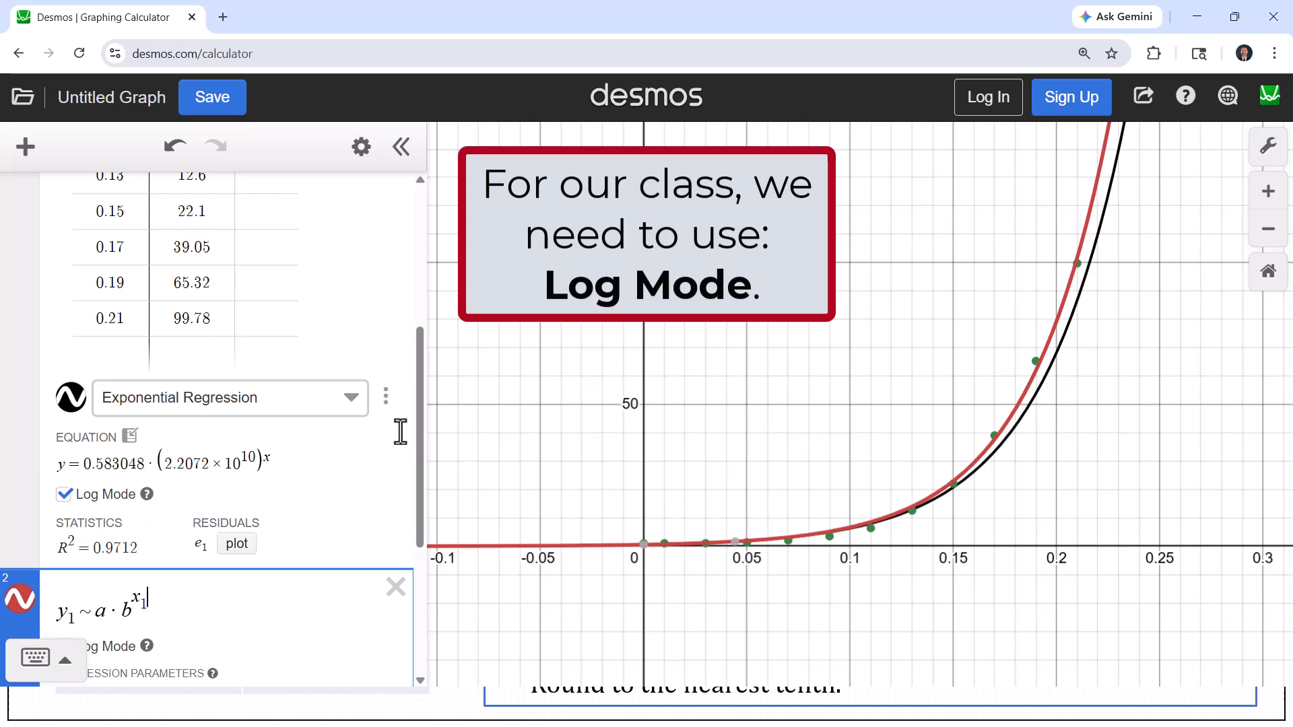
# Turn on Log Mode for the custom regression and turn it off for the built-in exponential regression
pyautogui.moveTo(422, 439); pyautogui.dragTo(419, 498)
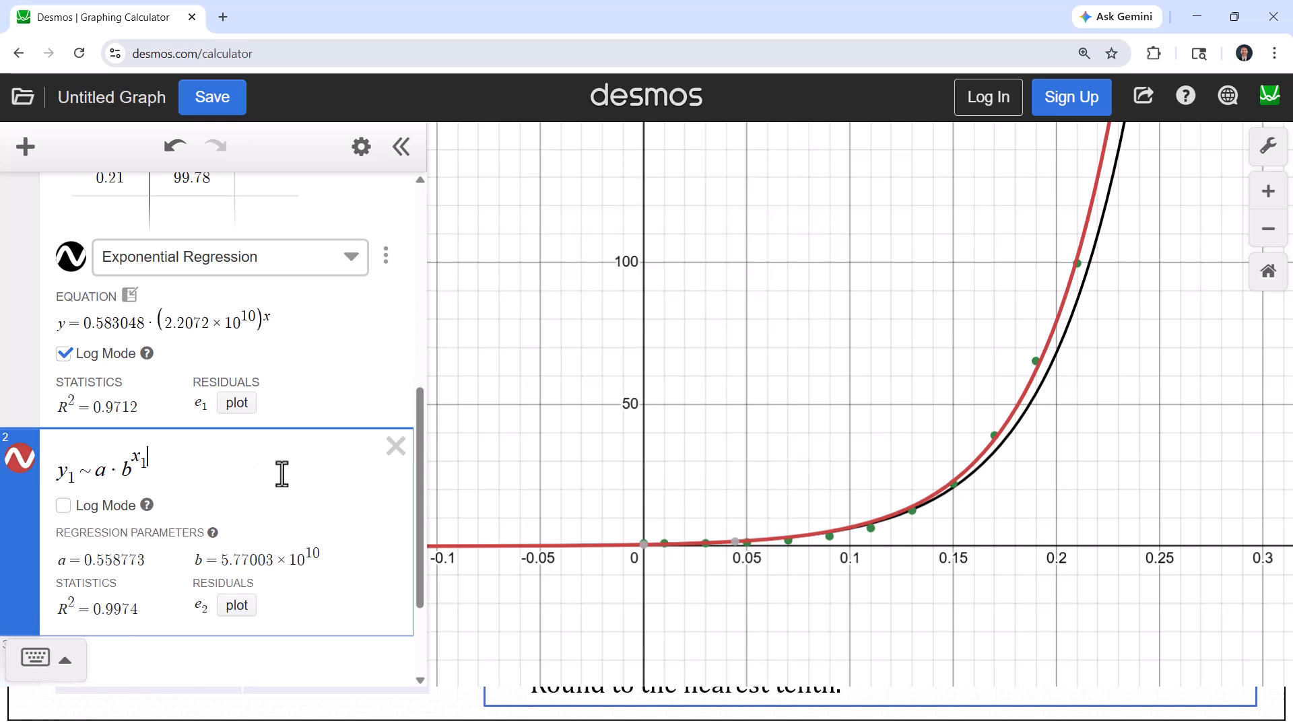
pyautogui.click(80, 510)
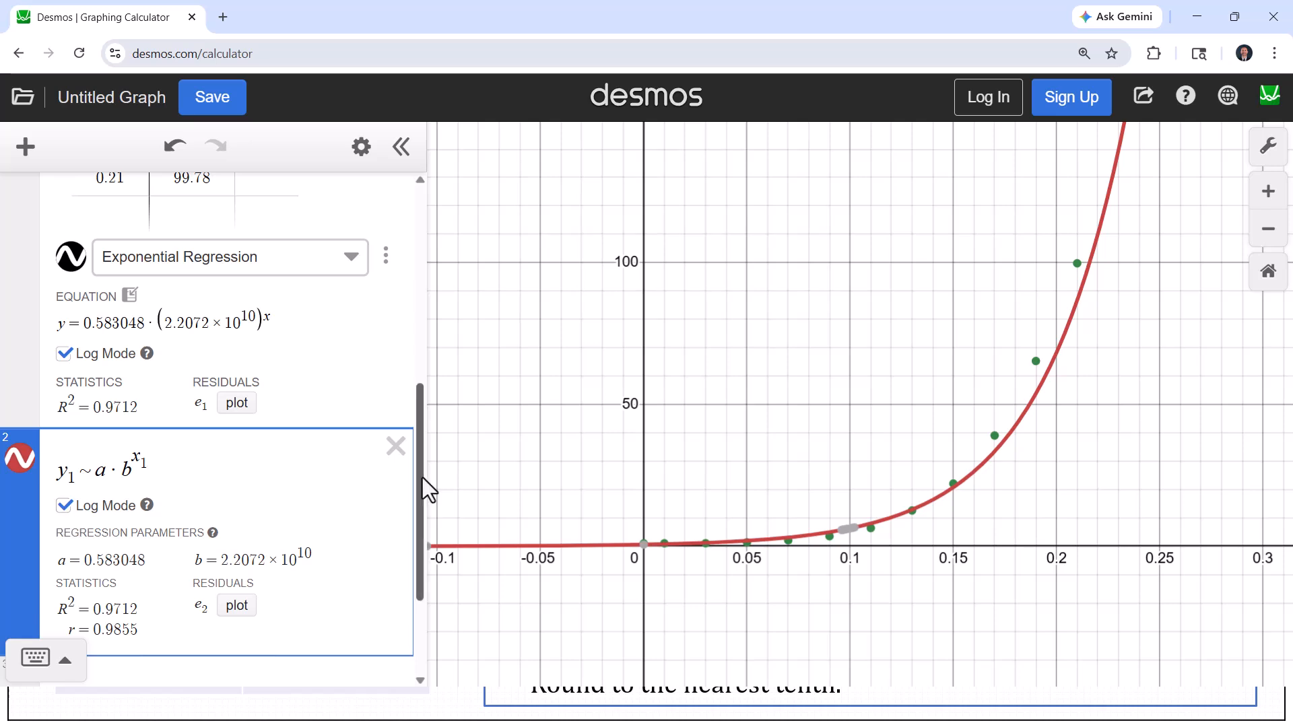
pyautogui.moveTo(422, 478); pyautogui.dragTo(422, 491)
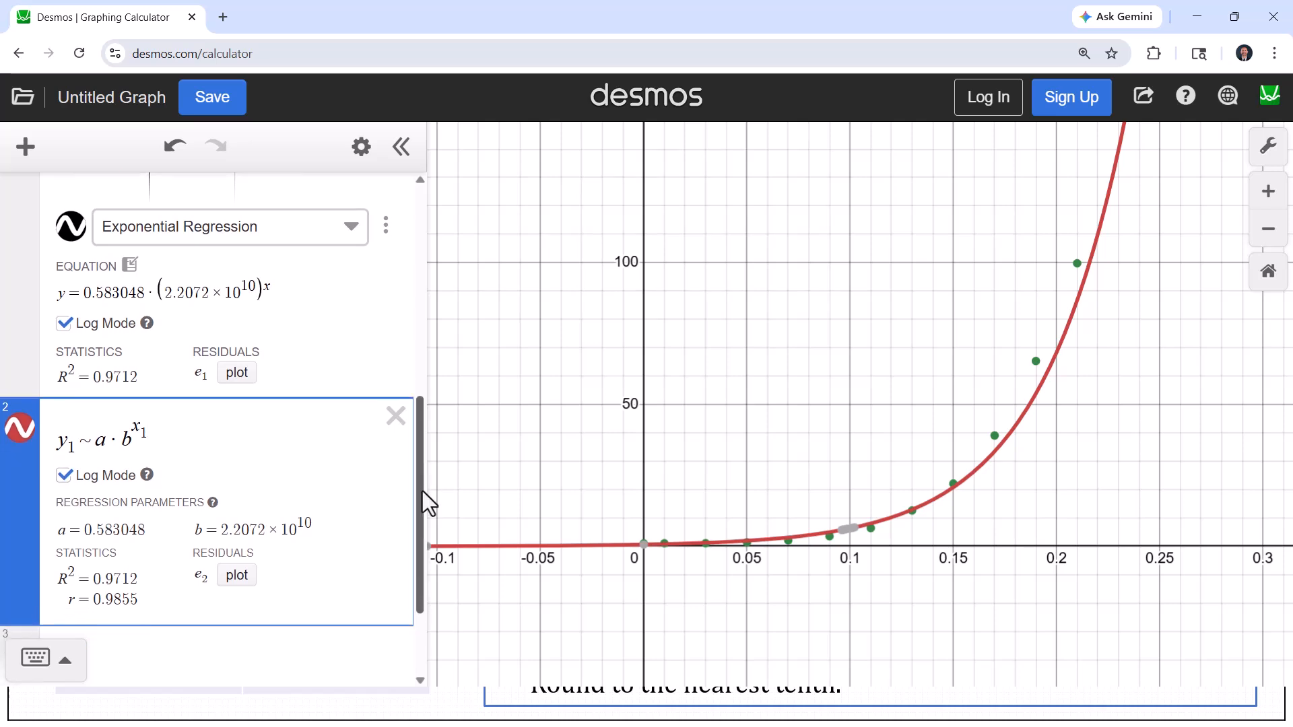
pyautogui.click(64, 324)
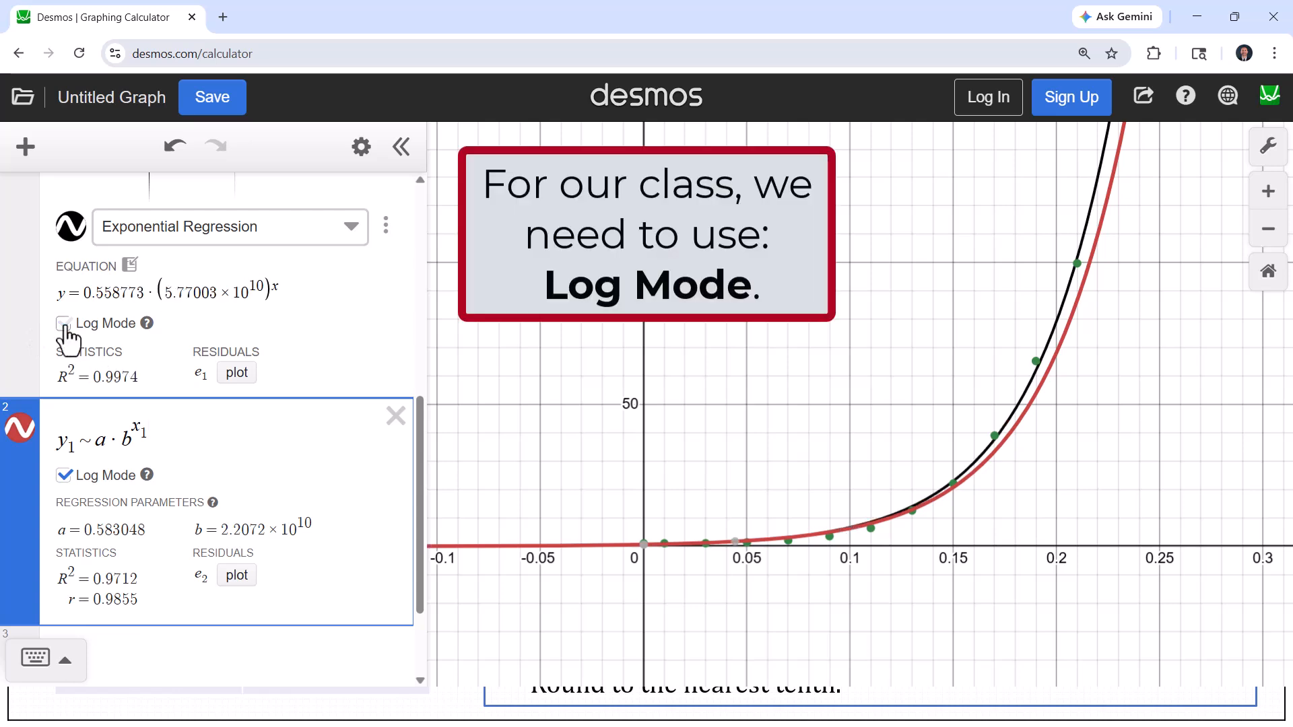